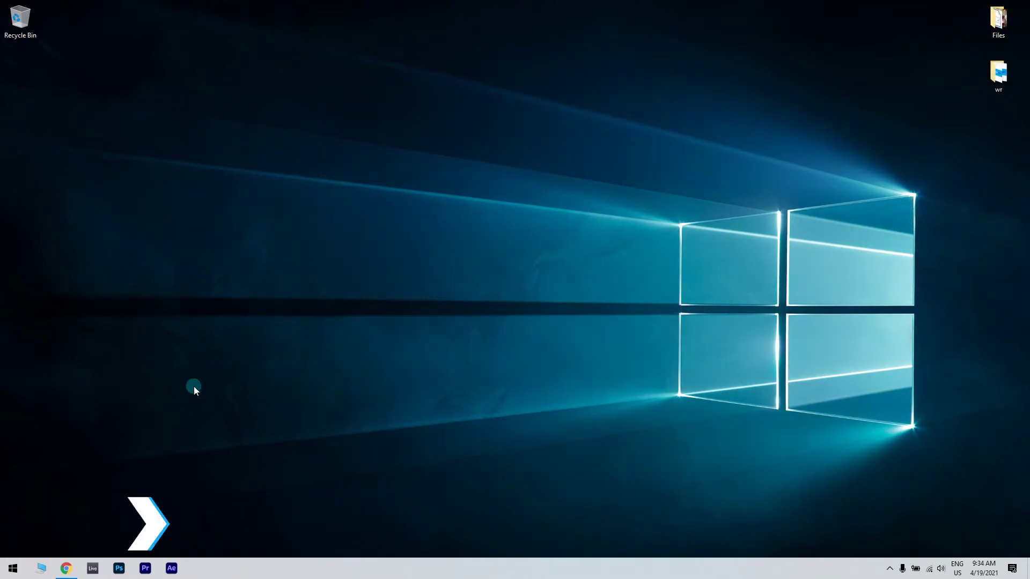
- Bring up the Start menu from the taskbar, ready to search
left_click(8, 573)
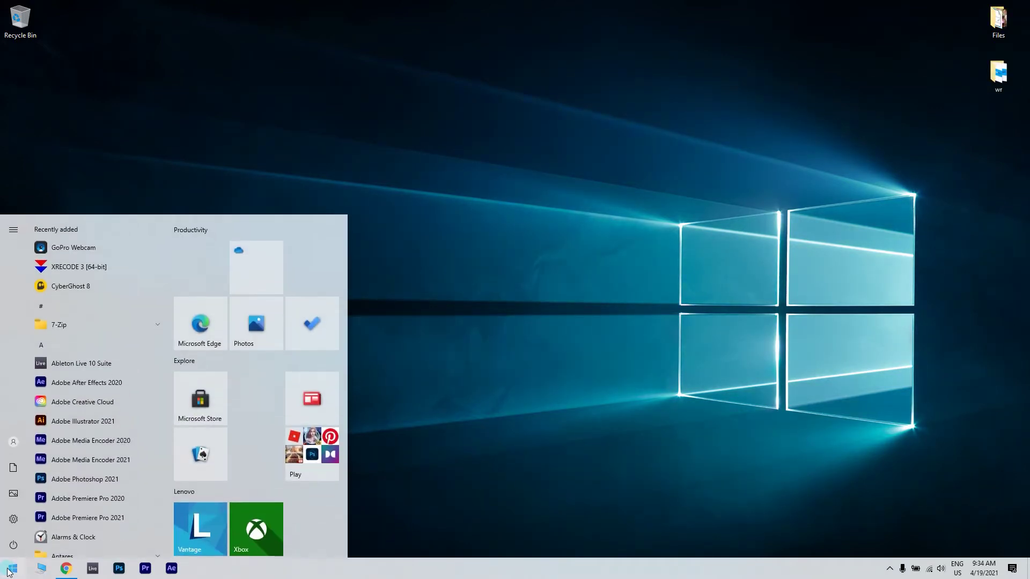
type("ad")
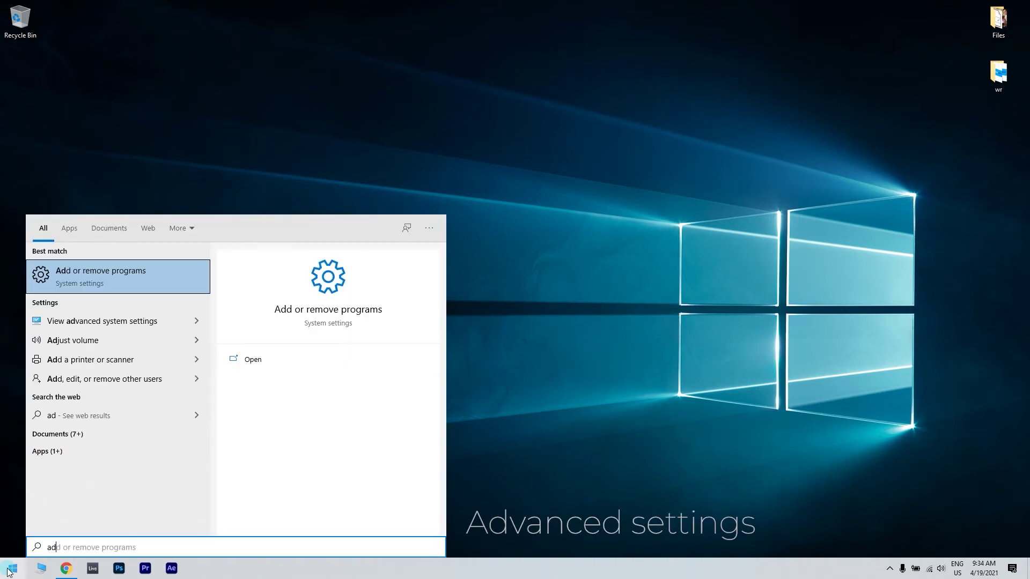
type("vanced set")
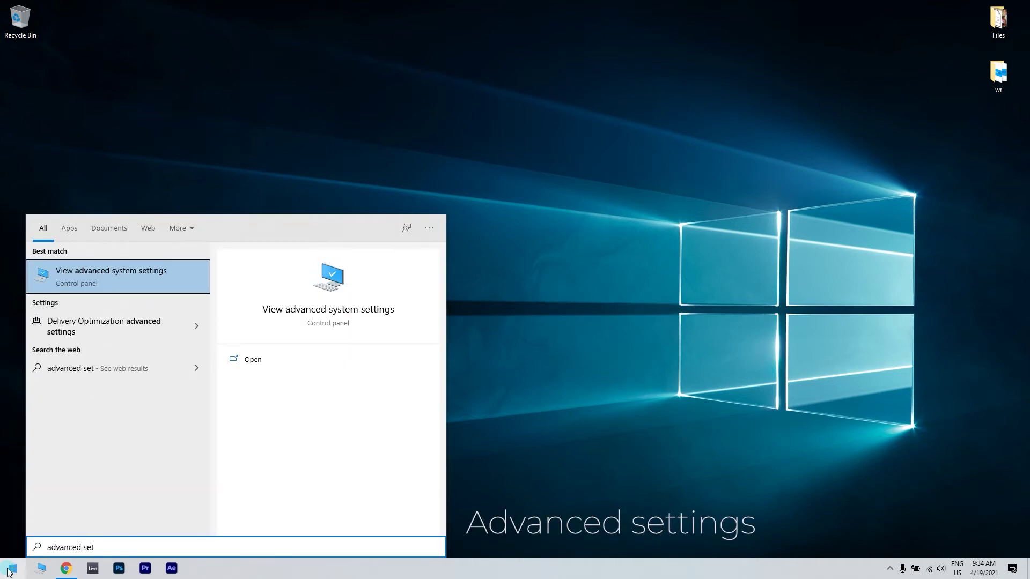
type("tings")
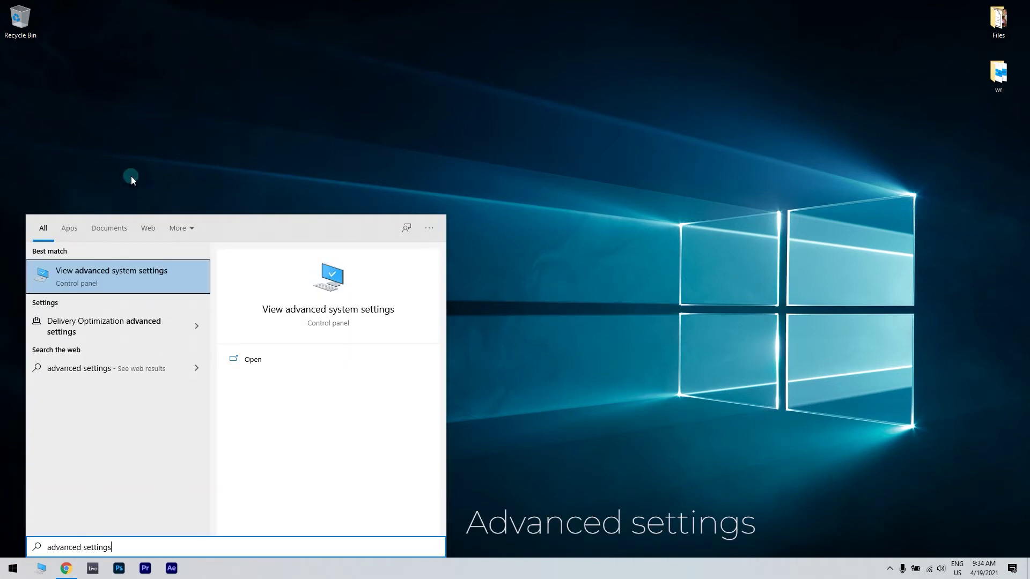
- In System Properties > Hardware > Device Installation Settings, choose No for downloading manufacturers' apps and icons
left_click(185, 271)
left_click_drag(249, 120, 510, 132)
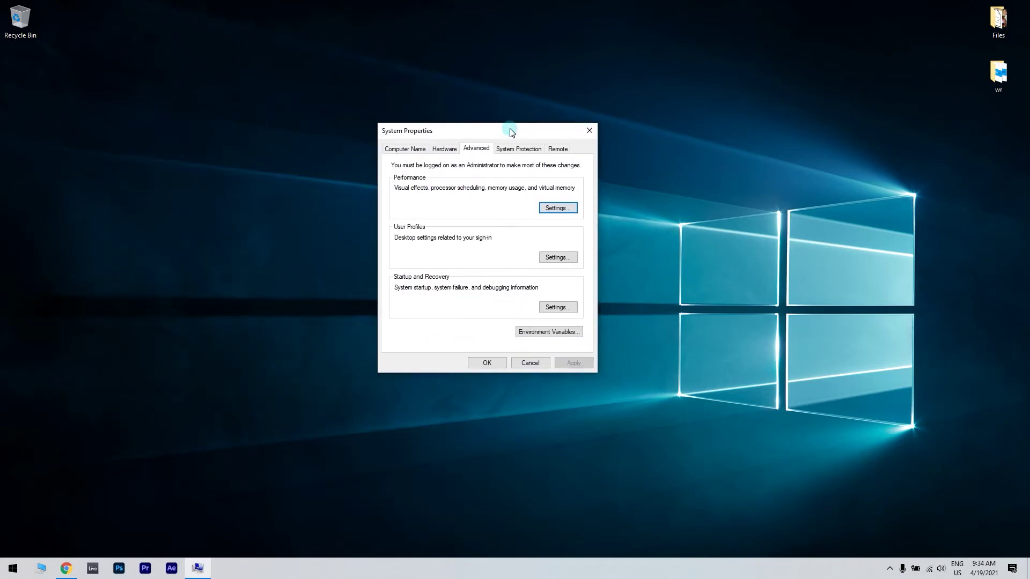
left_click(445, 148)
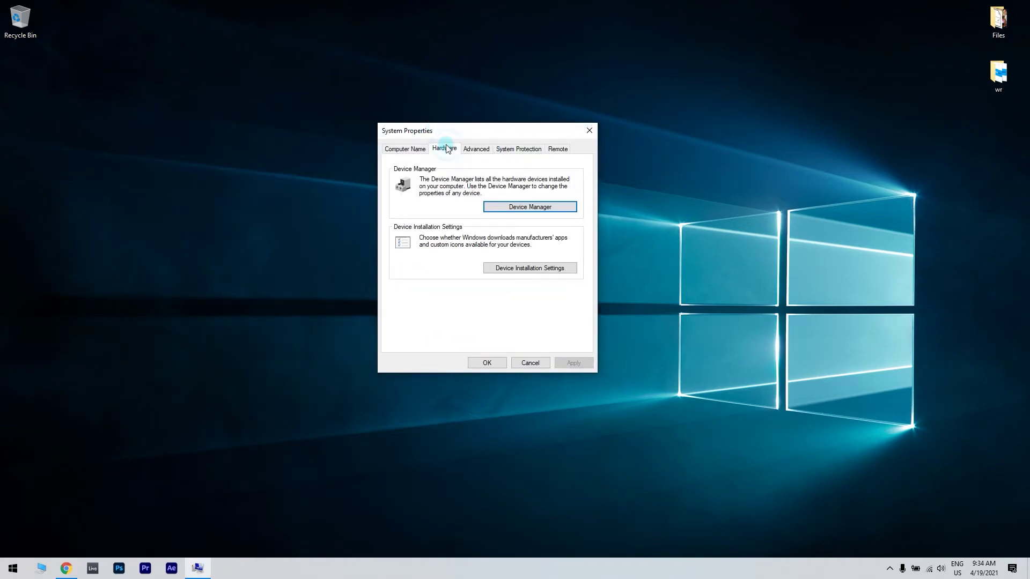
left_click(541, 269)
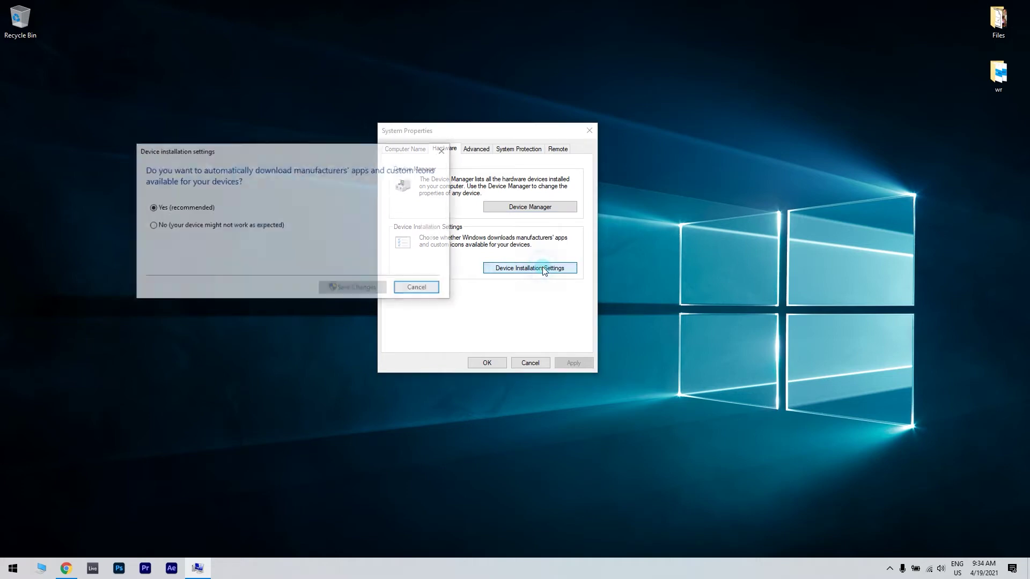
left_click(151, 225)
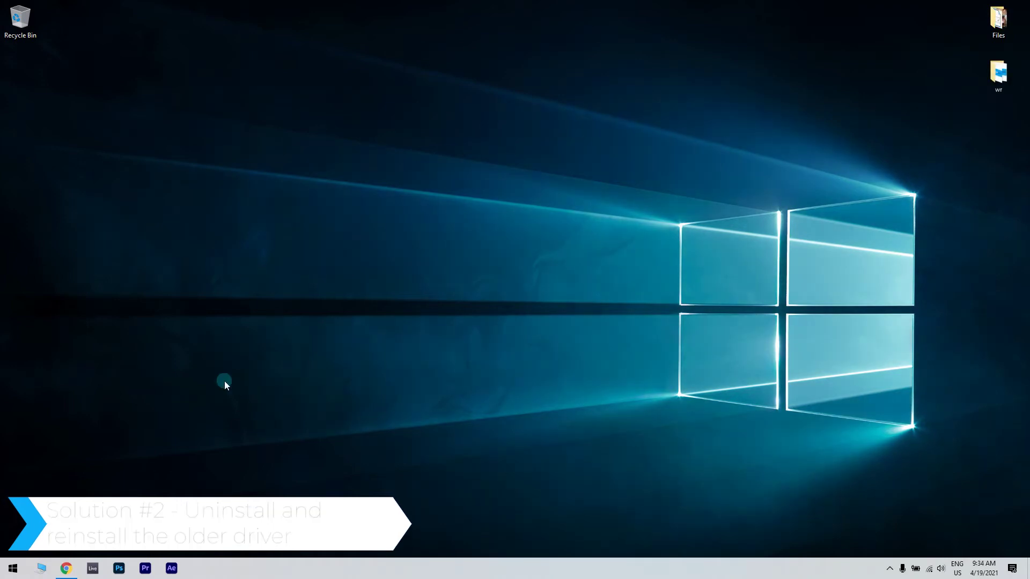
- Launch Device Manager from Start search and expand Display adapters to view the GPUs
left_click(12, 568)
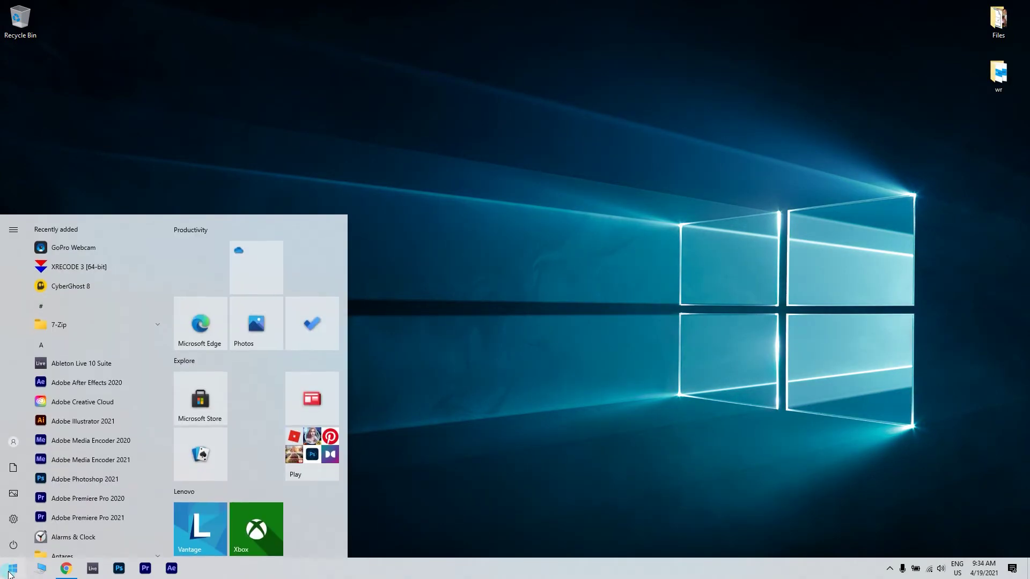
type("de")
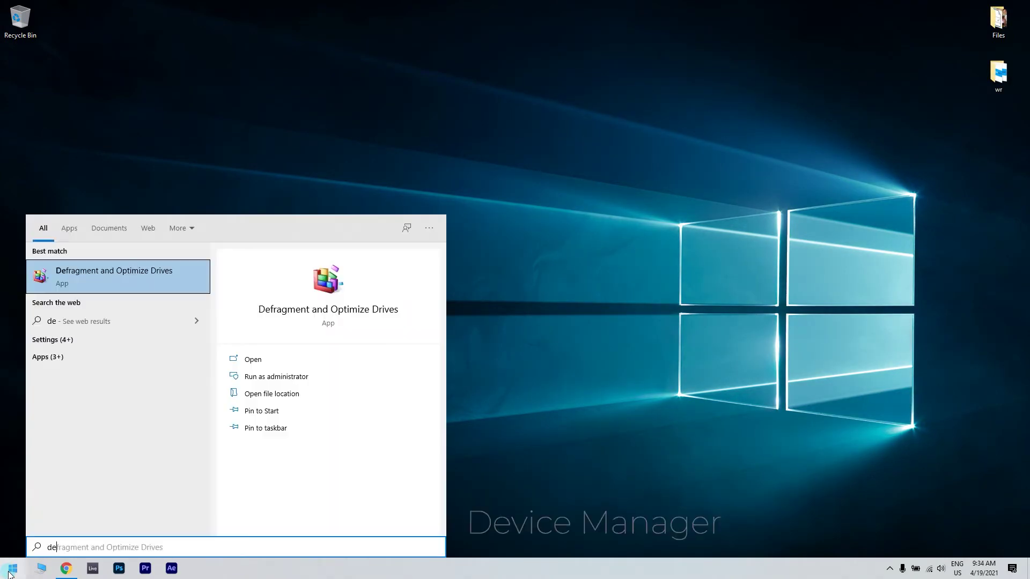
type("vice manager")
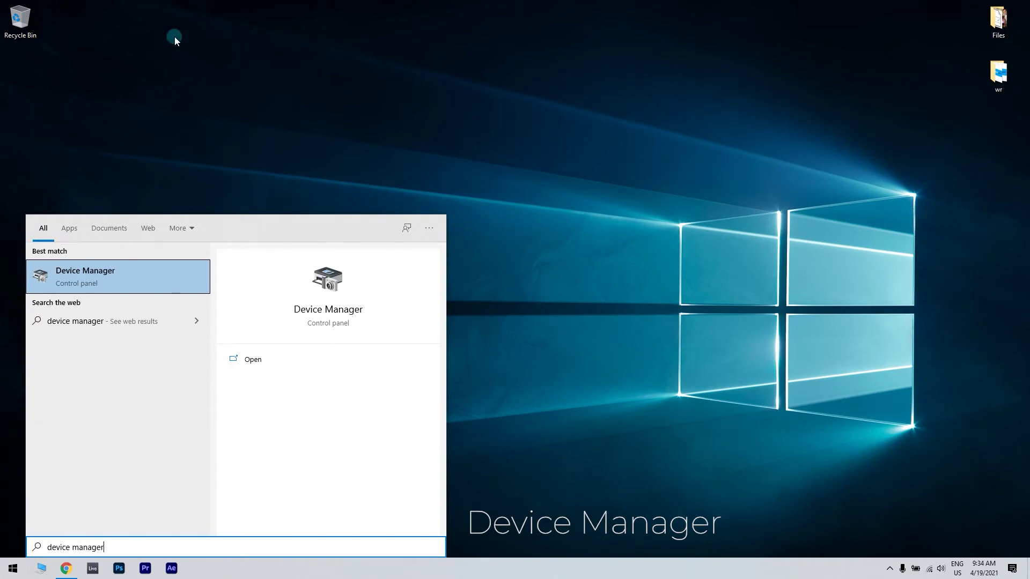
left_click(181, 268)
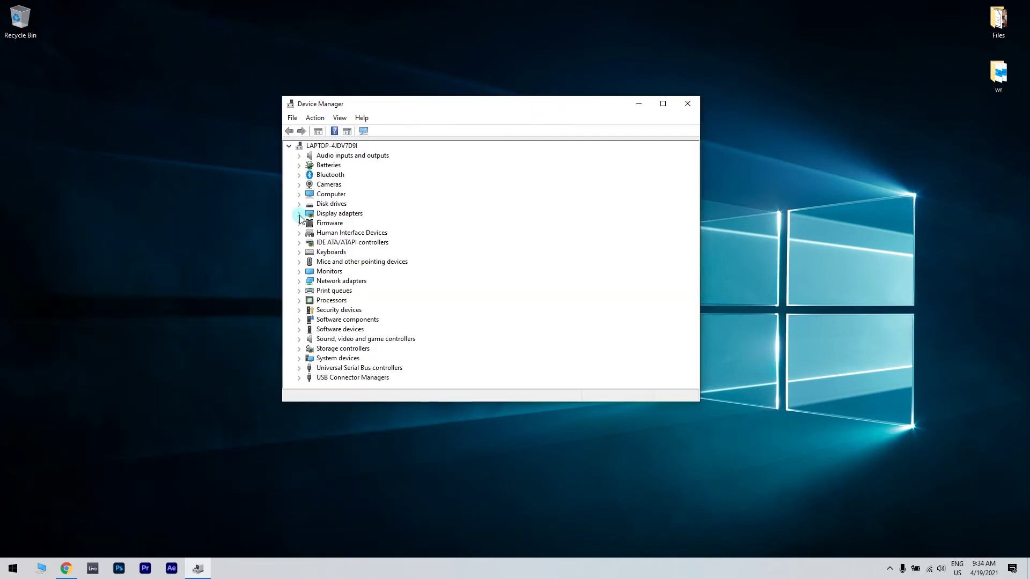
left_click(299, 214)
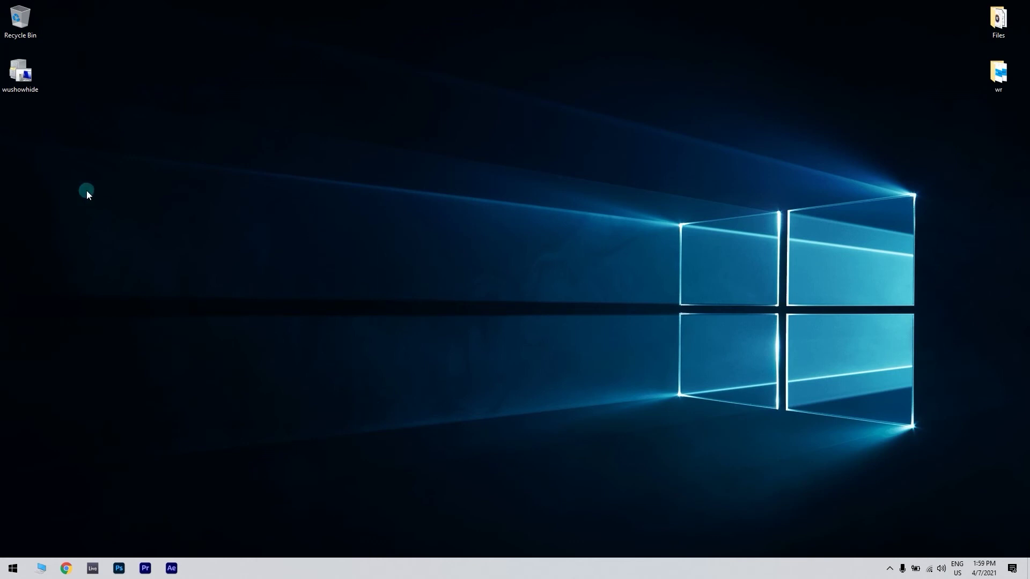
- Launch wushowhide, detect available updates and choose Hide updates
double_click(20, 72)
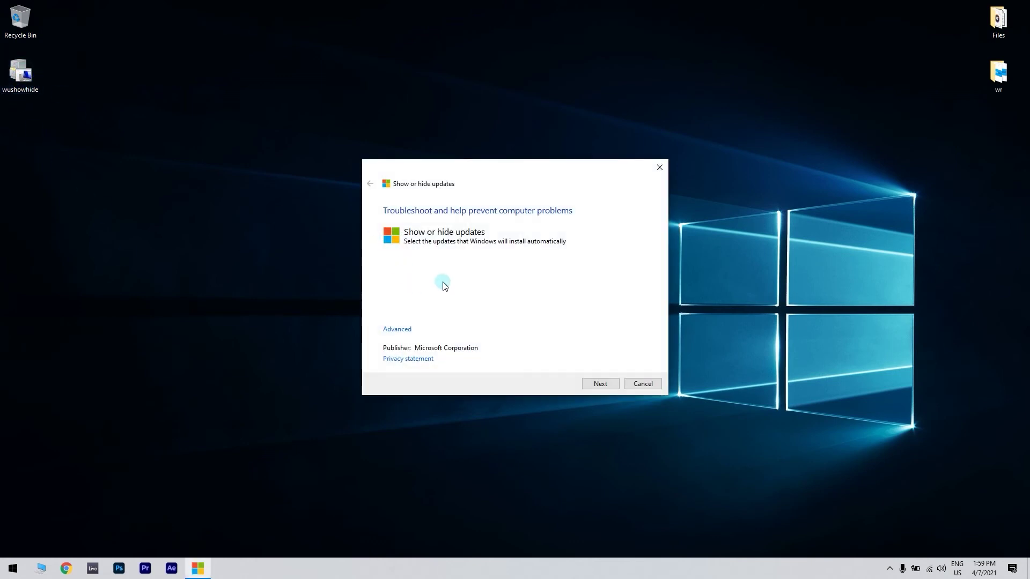
left_click(608, 388)
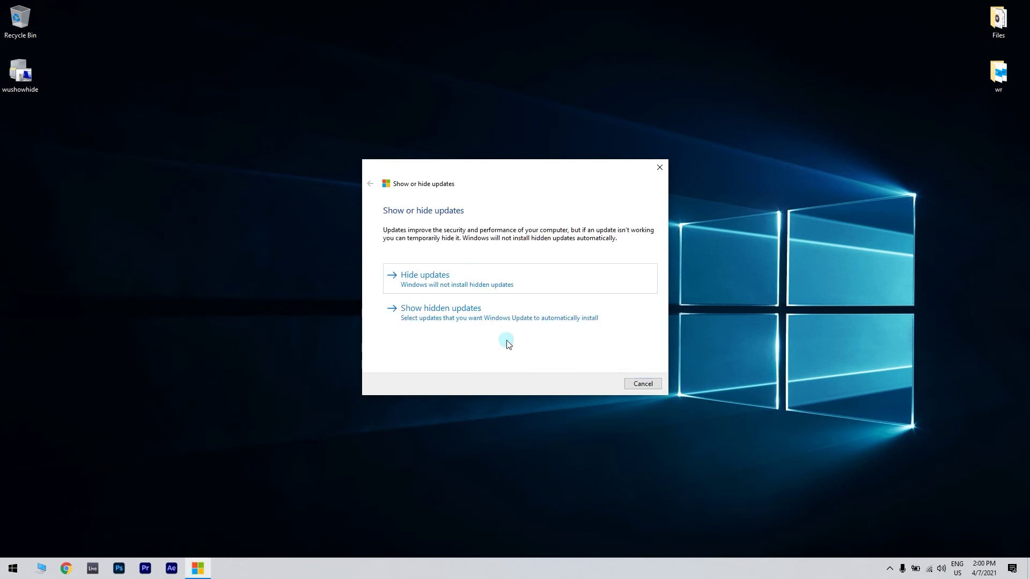
left_click(440, 275)
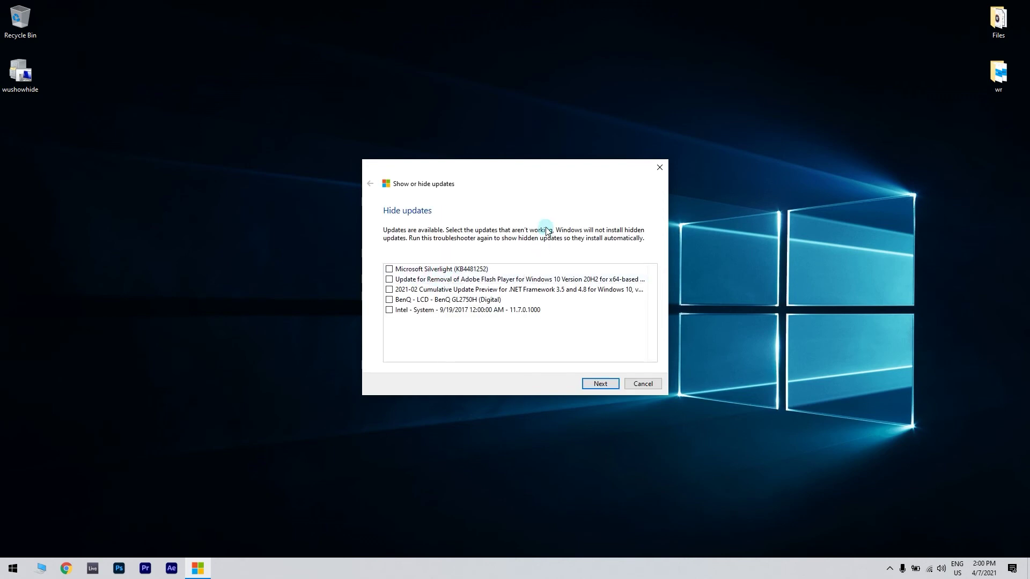
- Mark the Microsoft Silverlight and Adobe Flash Player removal updates as hidden and confirm
left_click(389, 269)
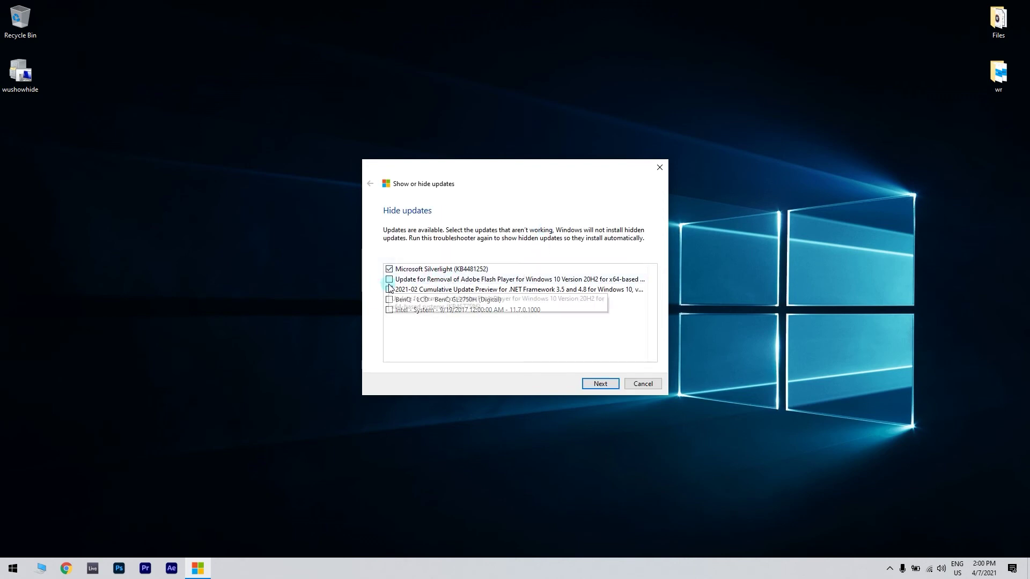
left_click(389, 280)
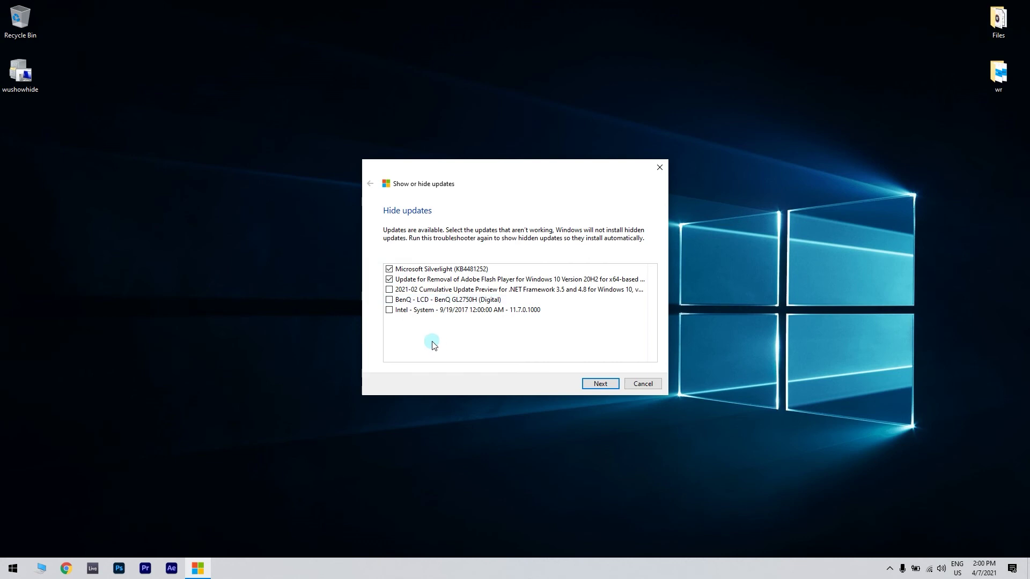
left_click(599, 384)
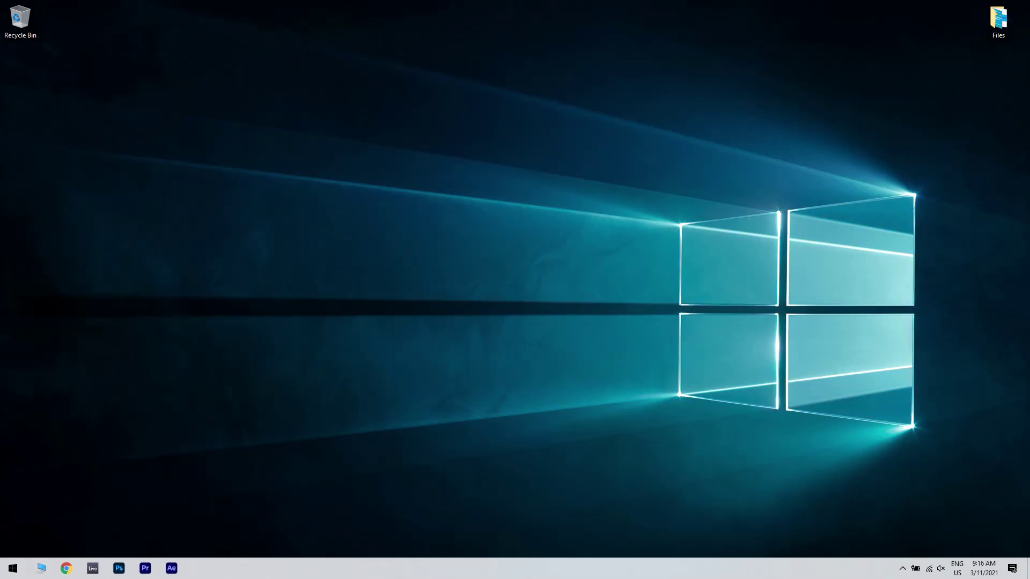